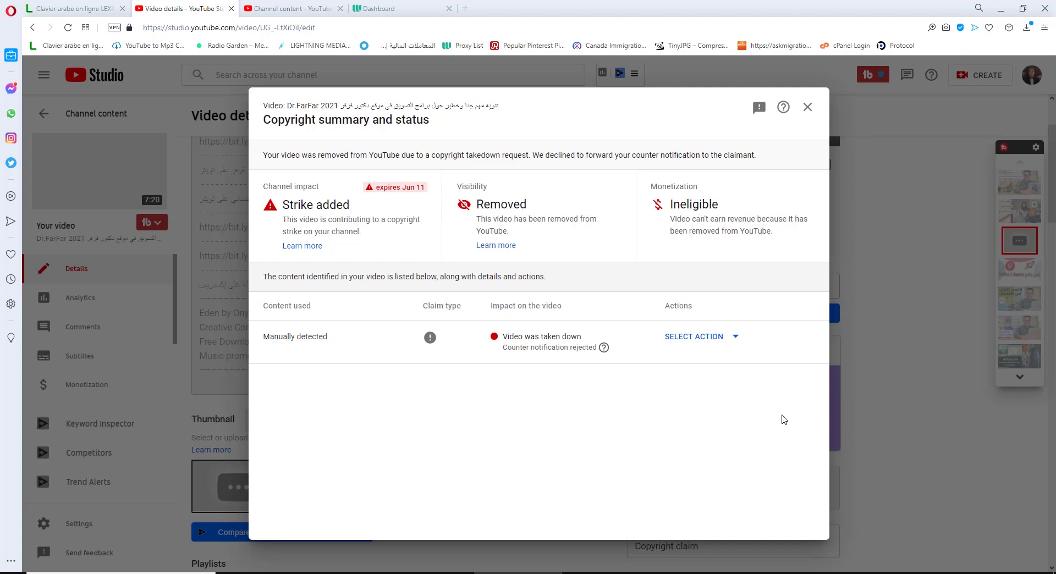
Step: Switch to the Webshare dashboard and open the page for browsing subscription plans
{"action": "left_click", "coordinate": [409, 5]}
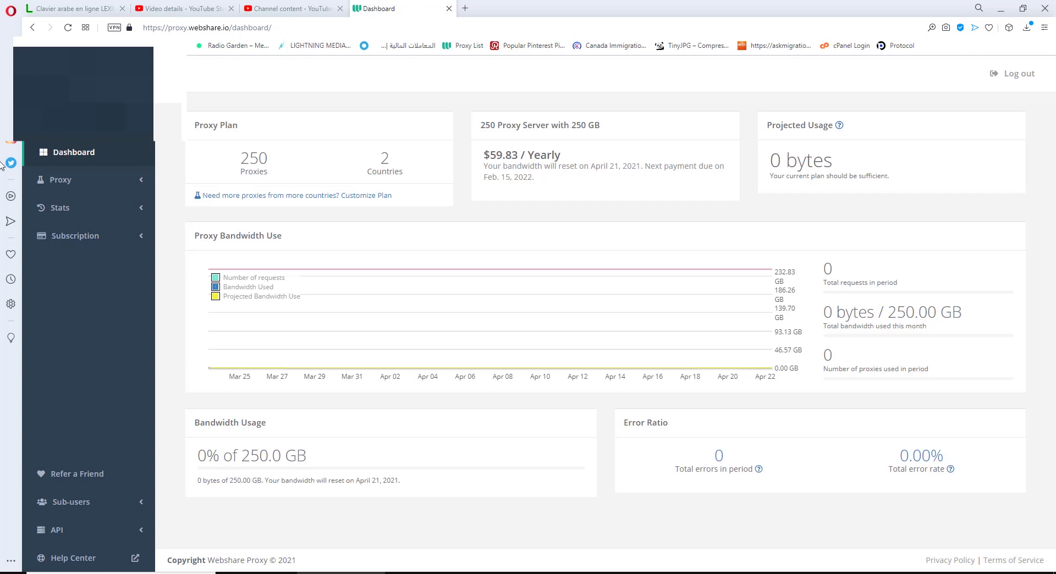
{"action": "left_click", "coordinate": [112, 187]}
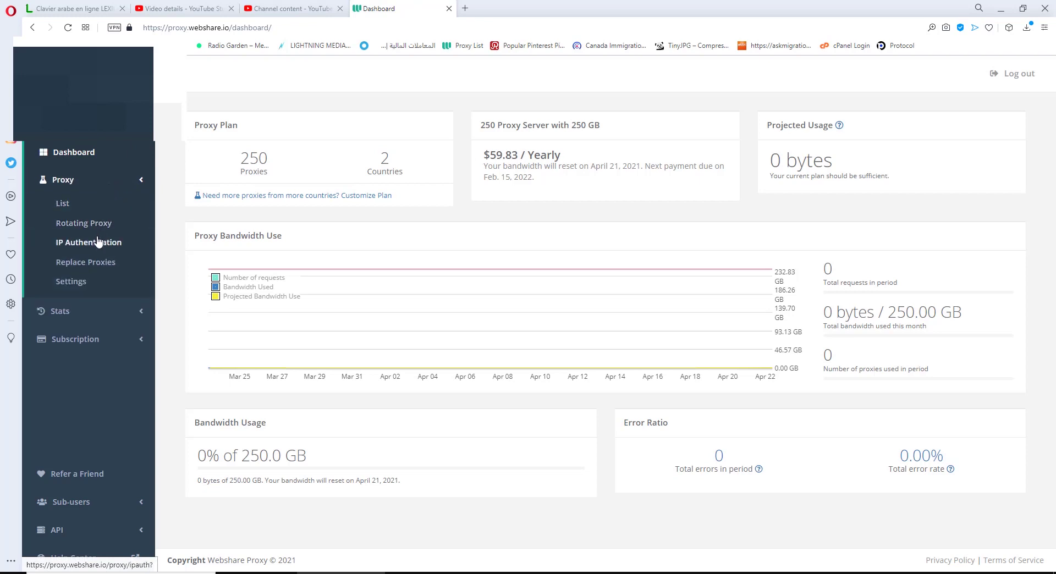
{"action": "left_click", "coordinate": [74, 356]}
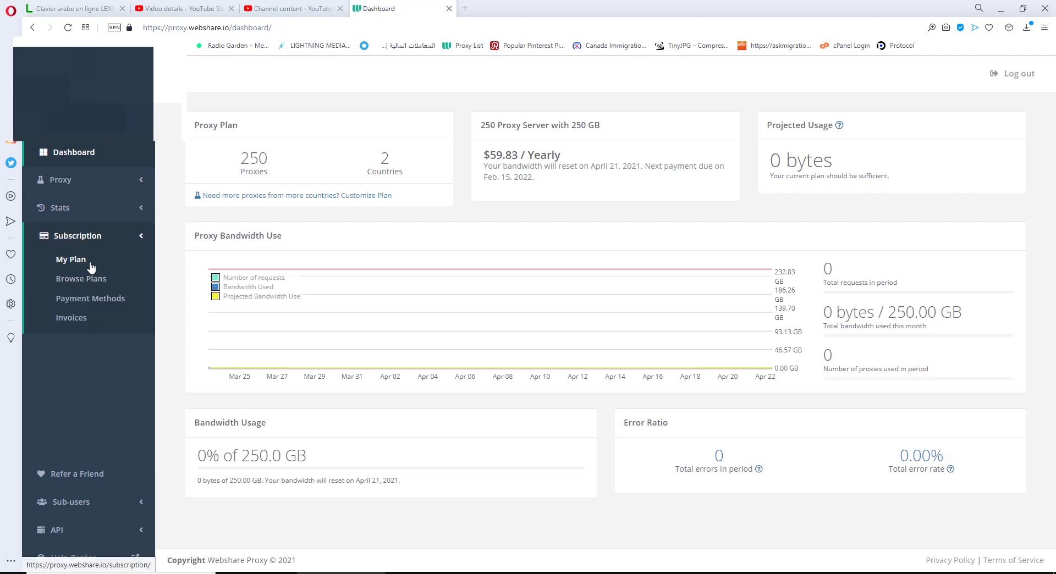
{"action": "left_click", "coordinate": [85, 280]}
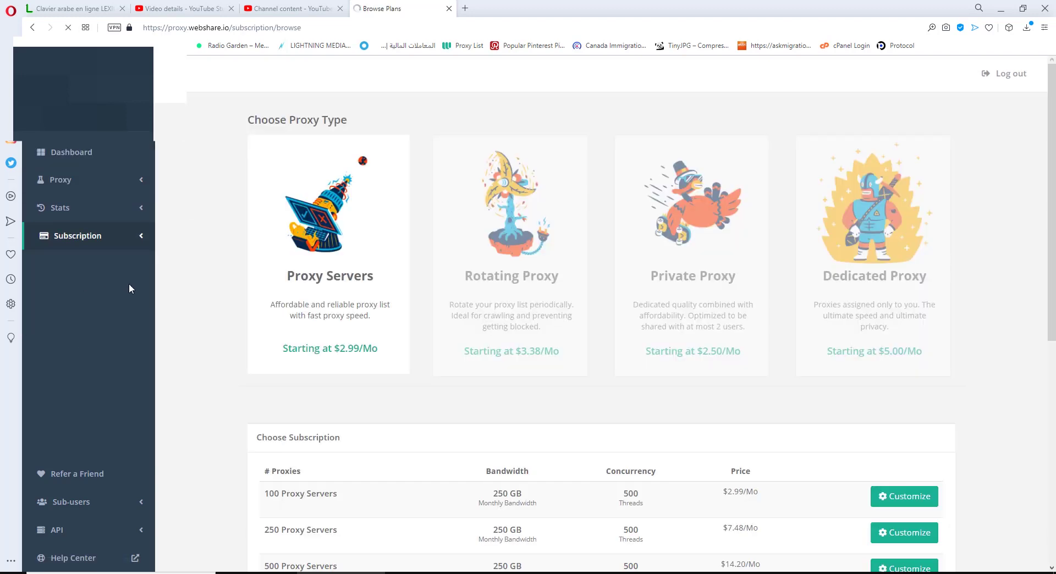
Step: Review the Proxy Servers plan prices and open customization of the 100 Proxy Servers plan
{"action": "scroll", "coordinate": [330, 330], "scroll_direction": "down", "scroll_amount": 1}
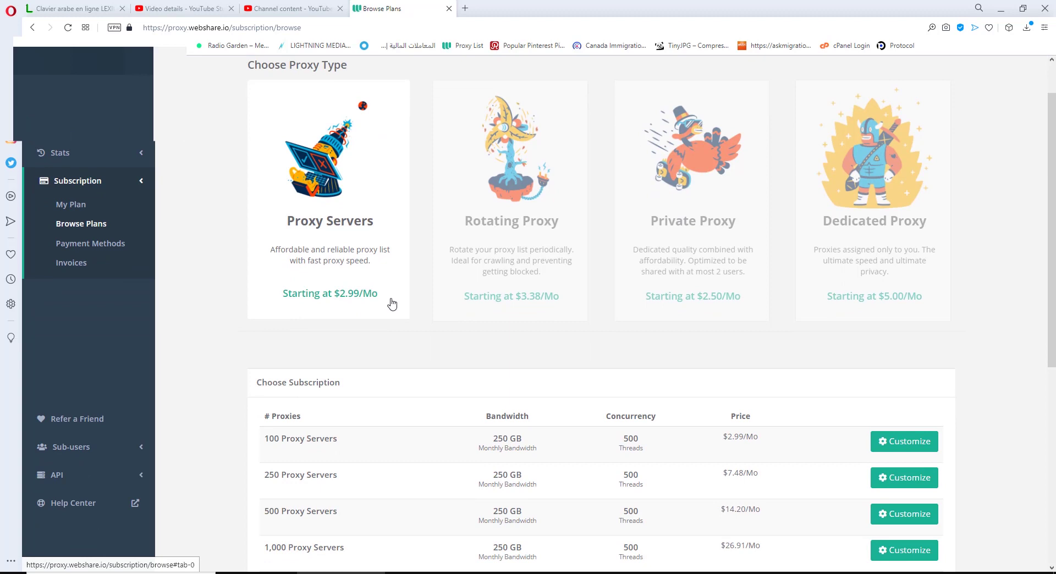
{"action": "left_click_drag", "start_coordinate": [390, 300], "coordinate": [266, 303]}
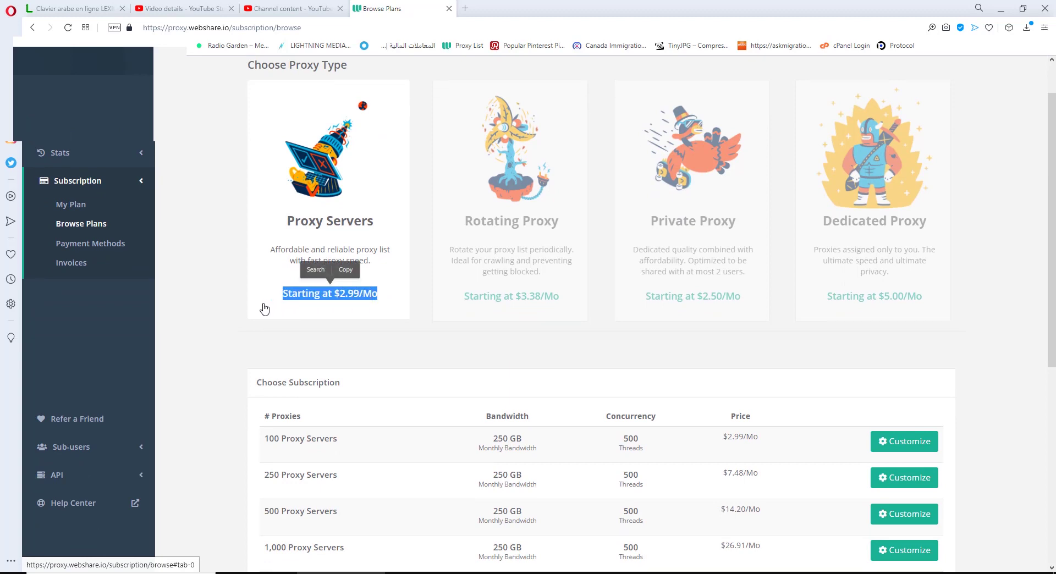
{"action": "scroll", "coordinate": [264, 309], "scroll_direction": "down", "scroll_amount": 3}
{"action": "left_click_drag", "start_coordinate": [344, 273], "coordinate": [259, 283]}
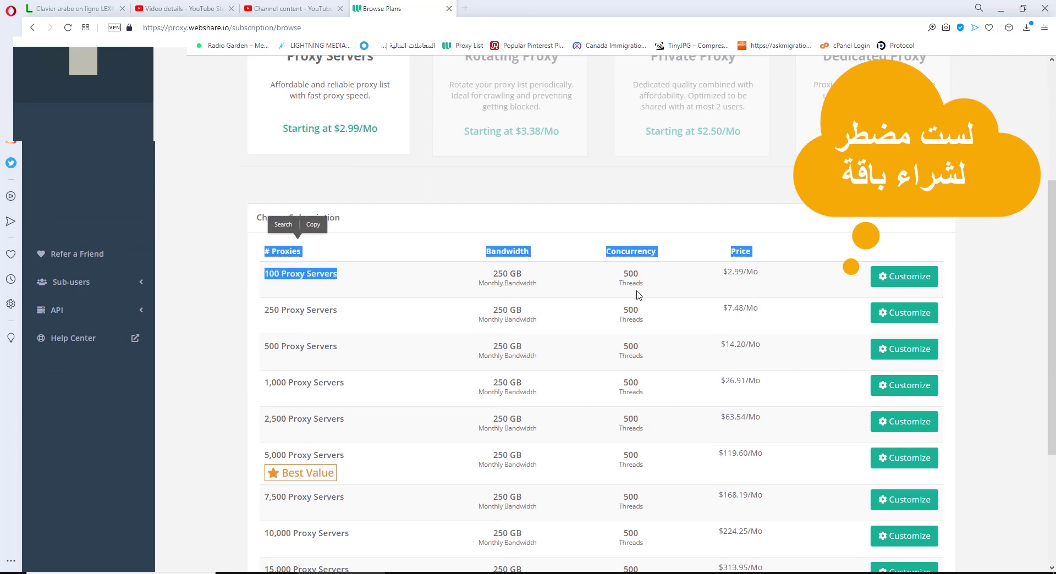
{"action": "left_click_drag", "start_coordinate": [763, 273], "coordinate": [723, 272]}
{"action": "left_click", "coordinate": [904, 285]}
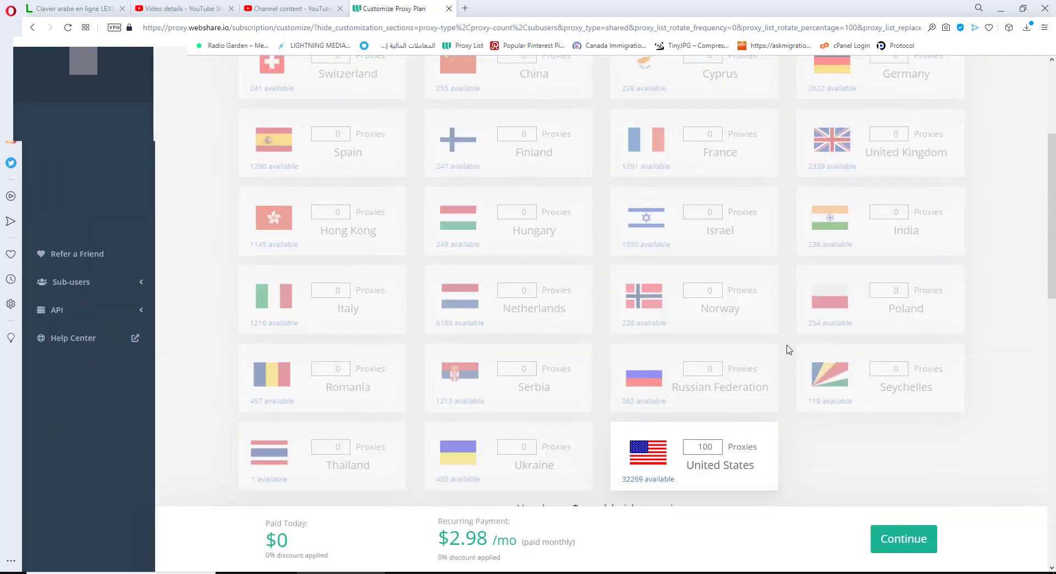
Step: Examine the plan's bandwidth, refresh and additional feature options, and compare the yearly term with the monthly one
{"action": "scroll", "coordinate": [759, 319], "scroll_direction": "down", "scroll_amount": 5}
{"action": "scroll", "coordinate": [300, 243], "scroll_direction": "down", "scroll_amount": 3}
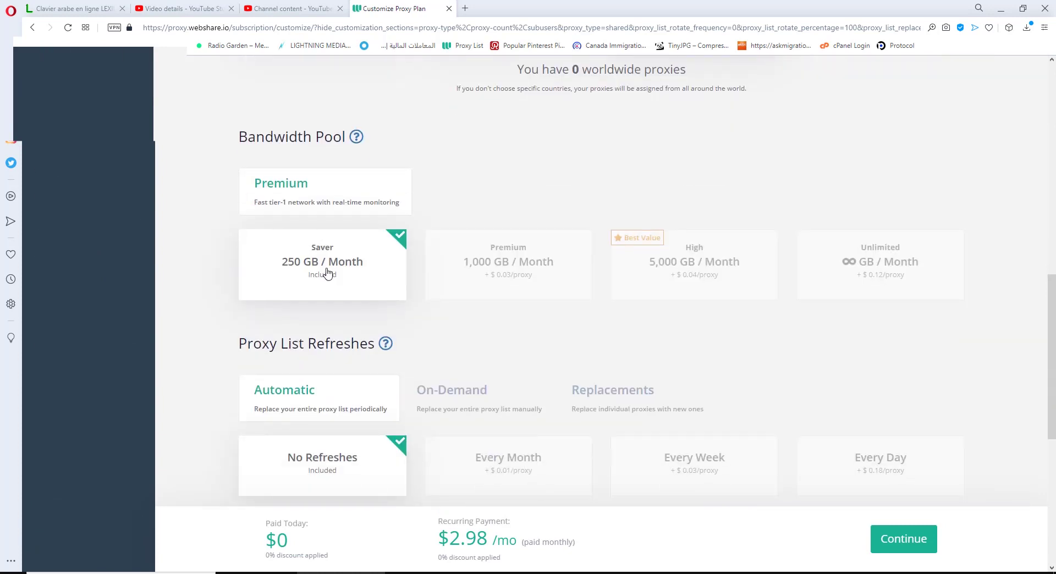
{"action": "scroll", "coordinate": [327, 273], "scroll_direction": "down", "scroll_amount": 5}
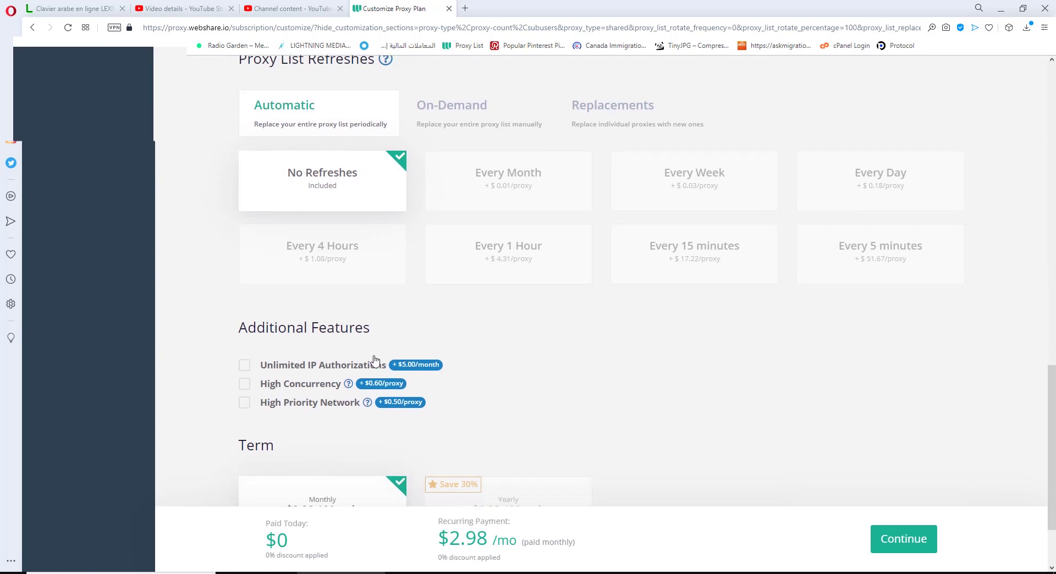
{"action": "scroll", "coordinate": [374, 360], "scroll_direction": "down", "scroll_amount": 2}
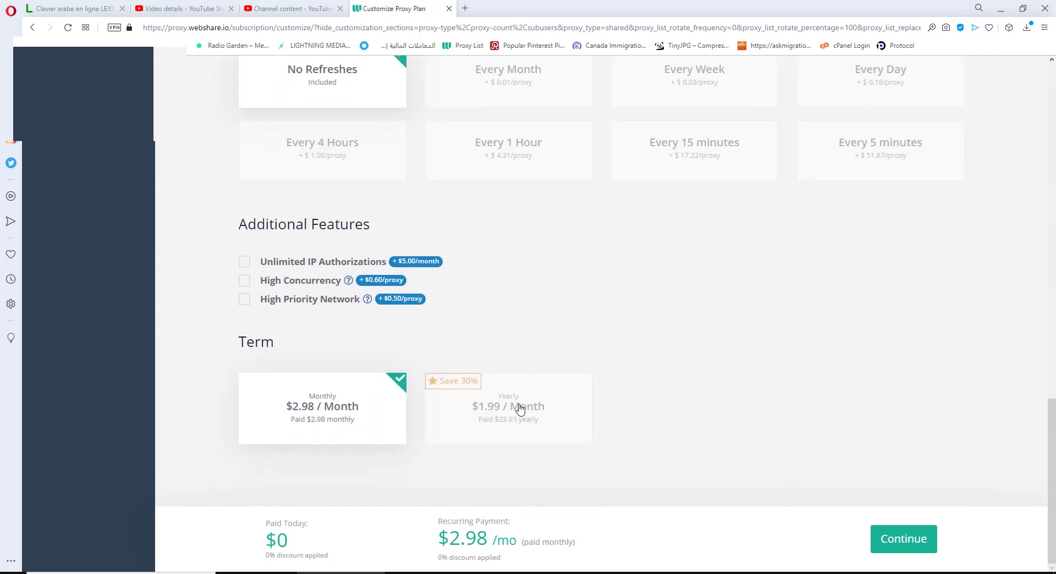
{"action": "left_click", "coordinate": [520, 407]}
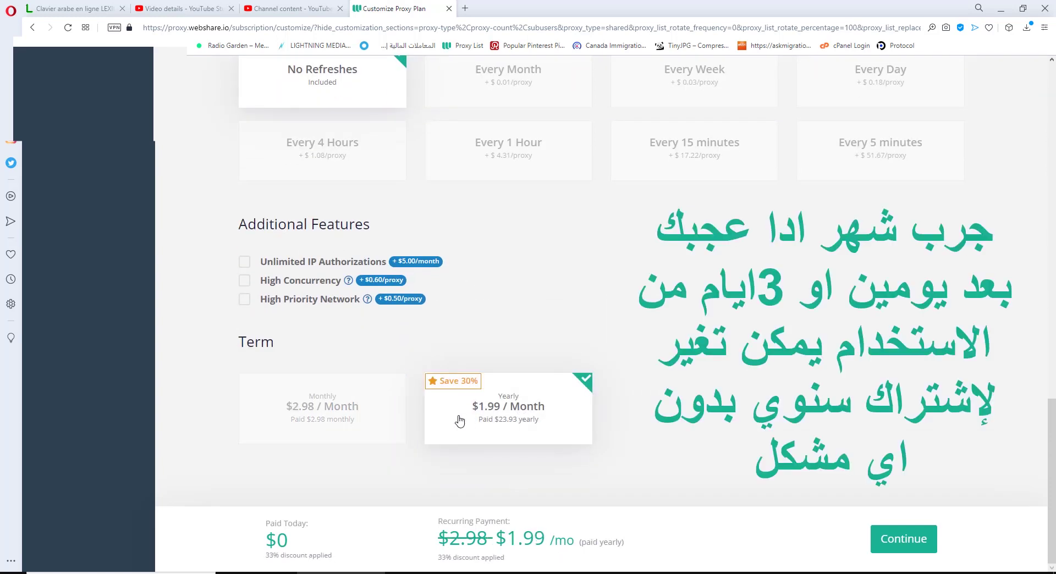
{"action": "left_click", "coordinate": [385, 421]}
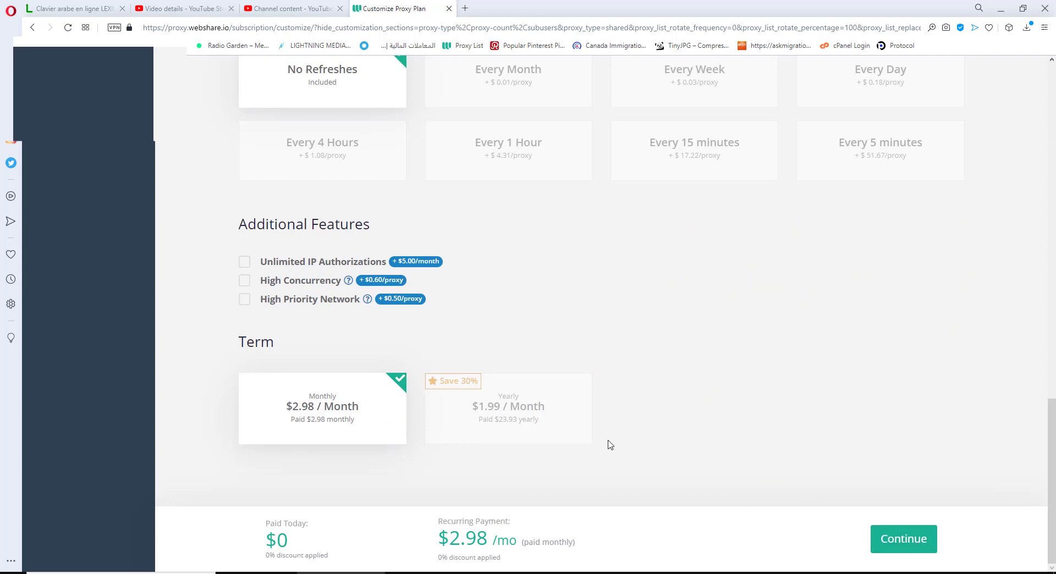
Step: Open the proxy IP authentication settings and save the IP authorization
{"action": "scroll", "coordinate": [608, 444], "scroll_direction": "up", "scroll_amount": 7}
{"action": "scroll", "coordinate": [609, 444], "scroll_direction": "up", "scroll_amount": 8}
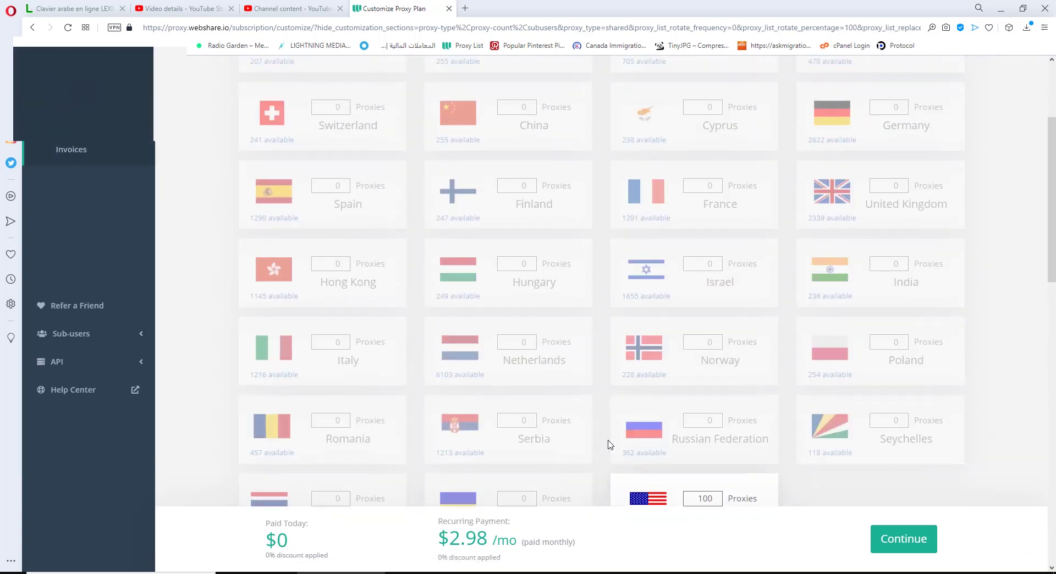
{"action": "scroll", "coordinate": [608, 444], "scroll_direction": "up", "scroll_amount": 2}
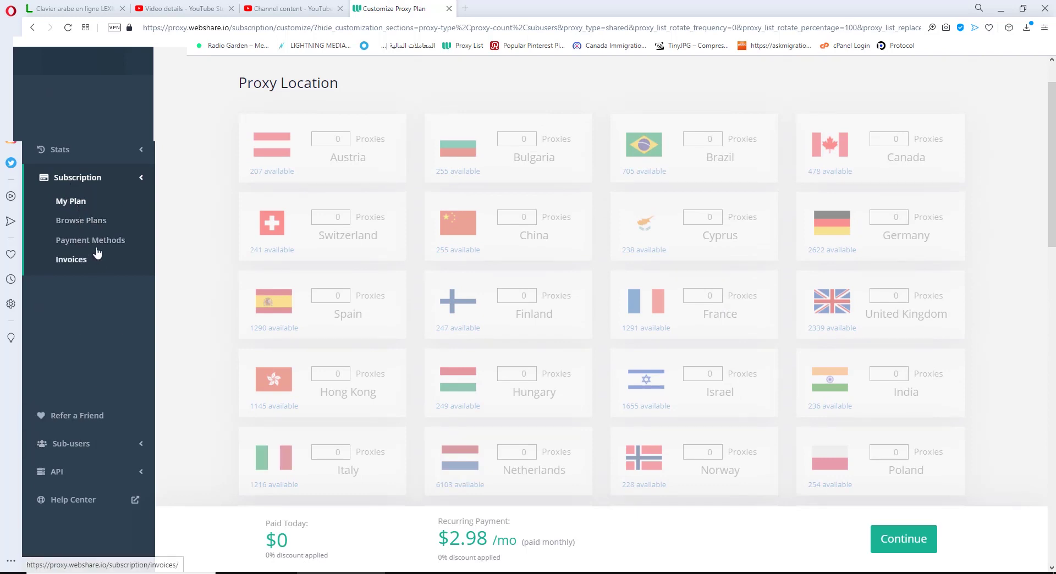
{"action": "scroll", "coordinate": [98, 231], "scroll_direction": "up", "scroll_amount": 2}
{"action": "left_click", "coordinate": [102, 205]}
{"action": "left_click", "coordinate": [101, 183]}
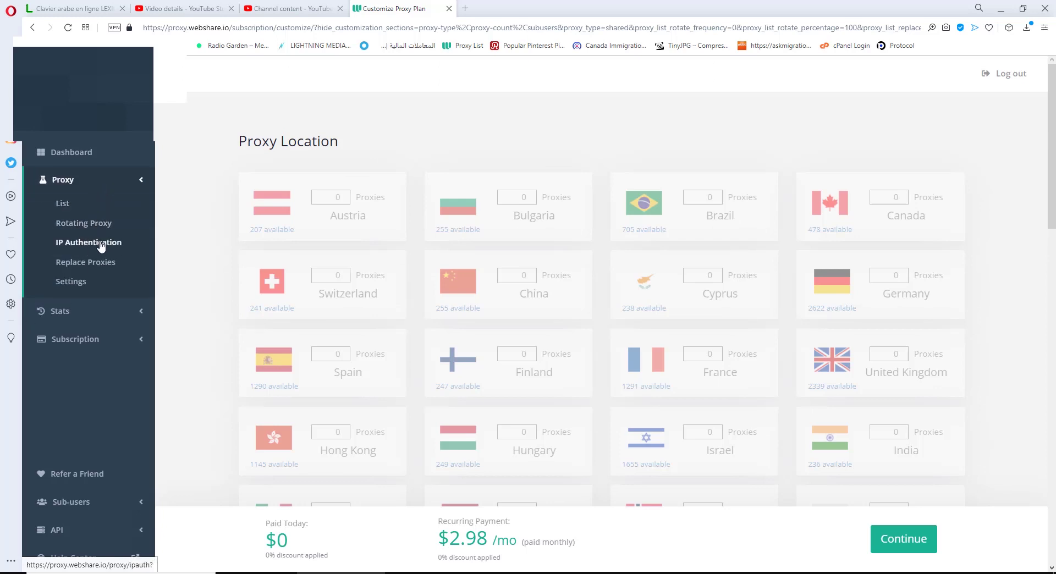
{"action": "left_click", "coordinate": [100, 243]}
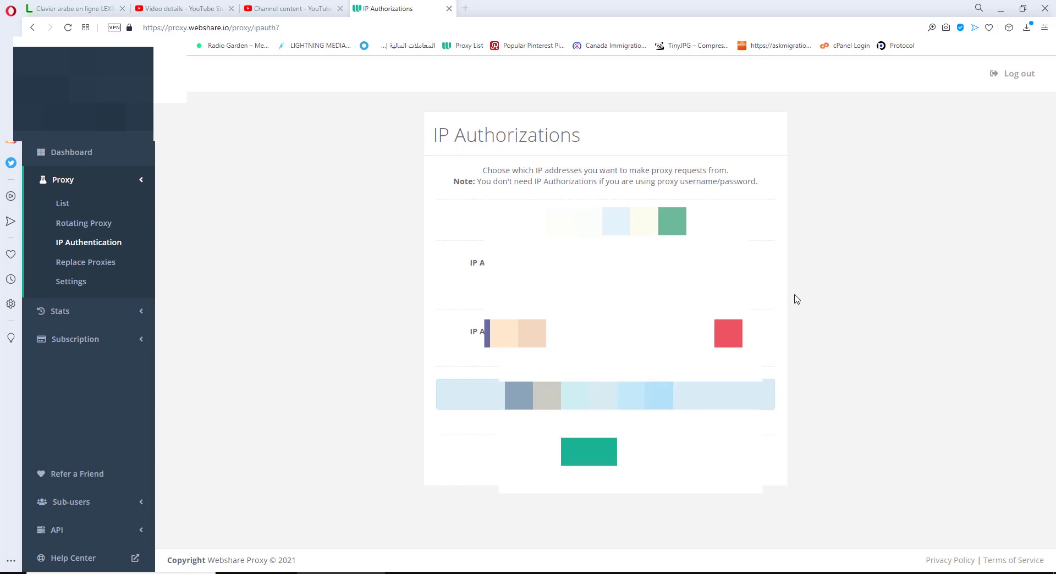
{"action": "left_click", "coordinate": [588, 452]}
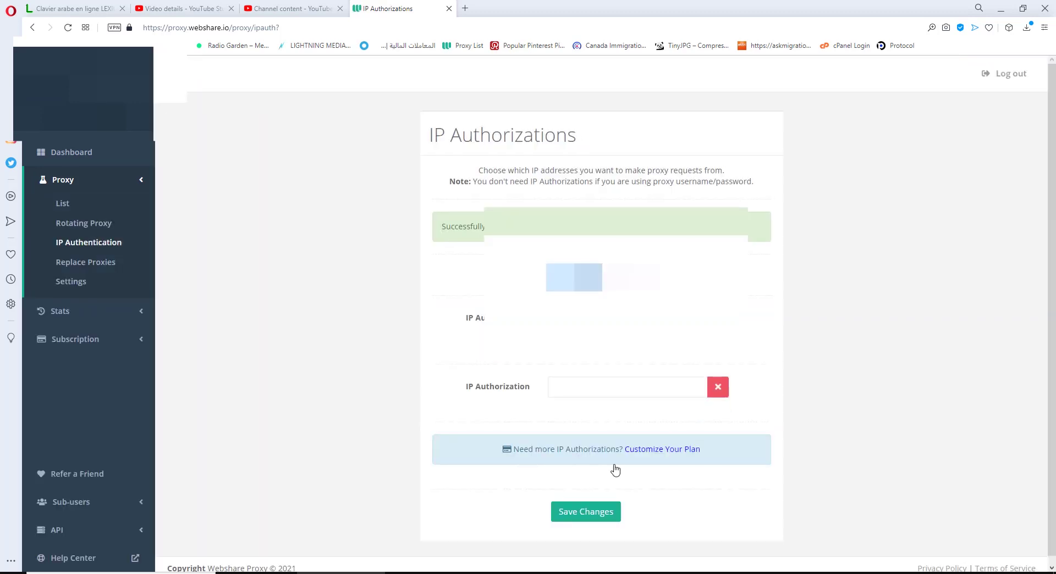
Step: Open the account's proxy list and check the choice of proxy countries without changing it
{"action": "left_click", "coordinate": [77, 159]}
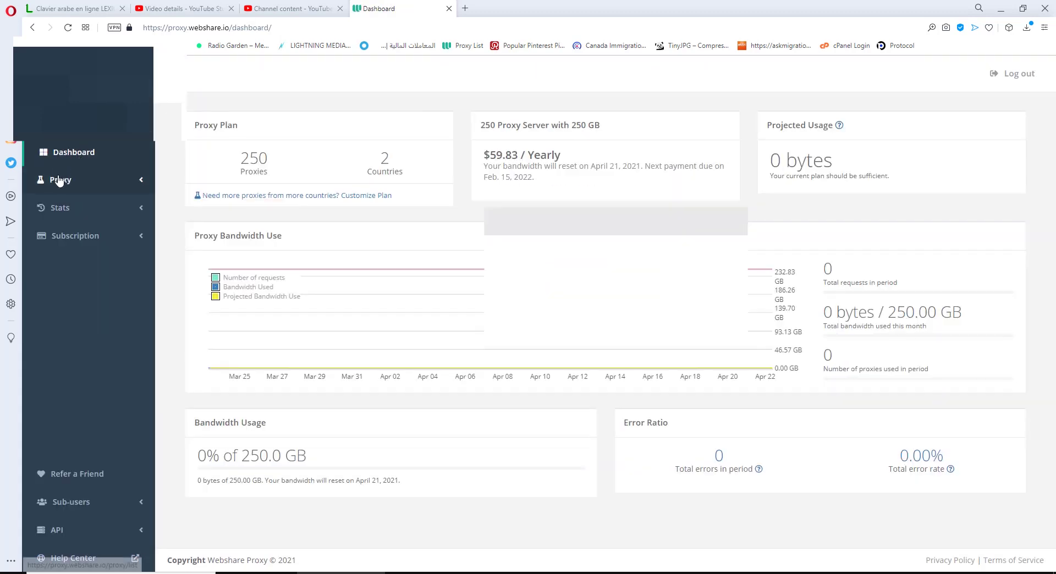
{"action": "left_click", "coordinate": [60, 182]}
{"action": "left_click", "coordinate": [65, 204]}
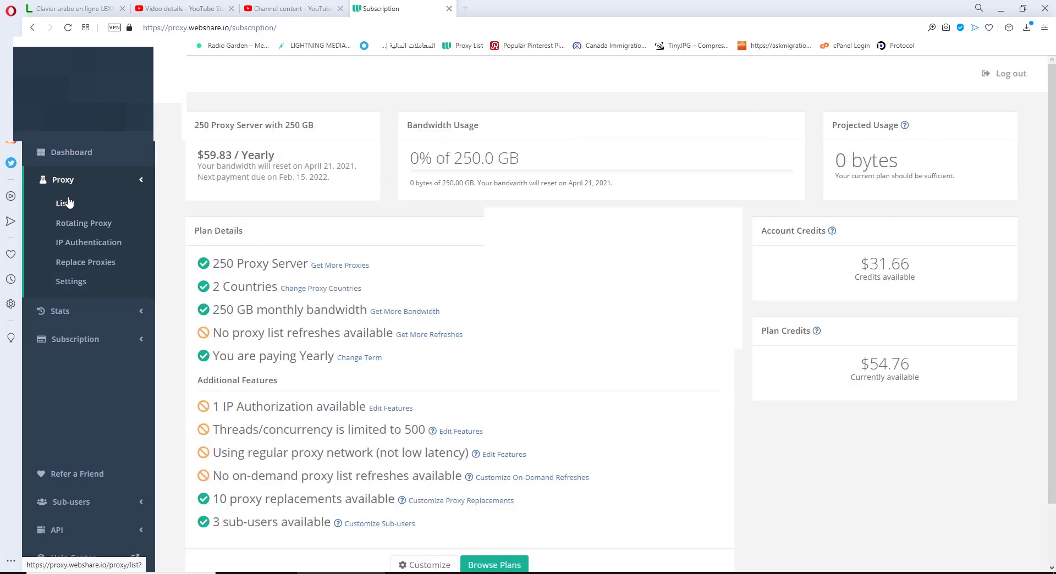
{"action": "left_click", "coordinate": [66, 204]}
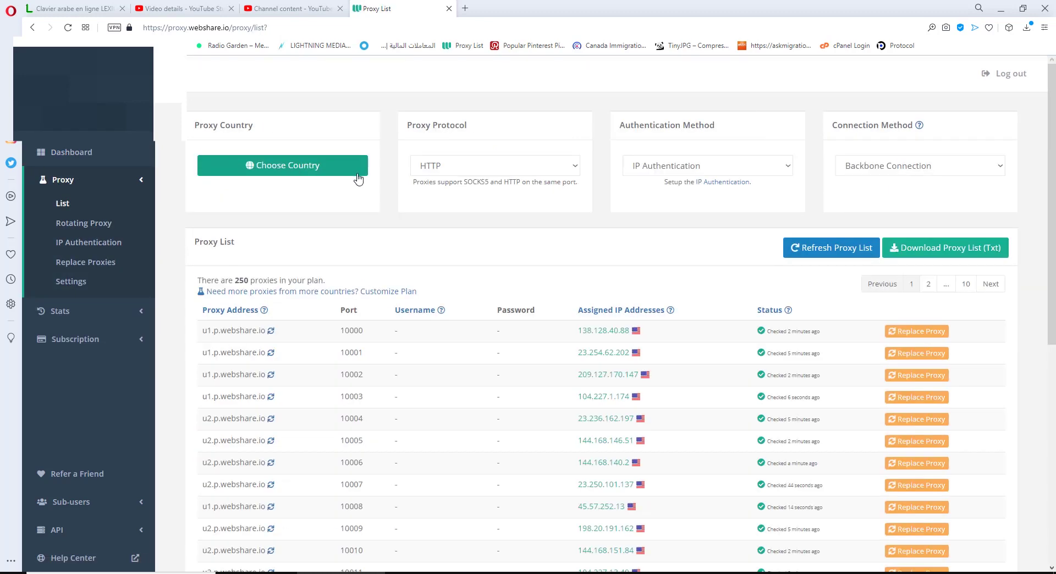
{"action": "left_click", "coordinate": [342, 176]}
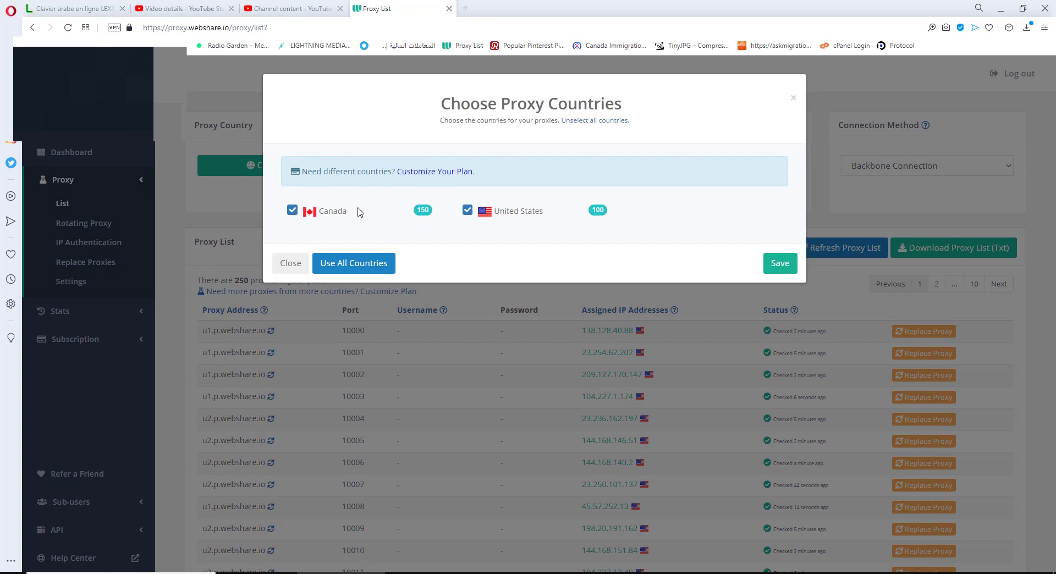
{"action": "left_click", "coordinate": [793, 98]}
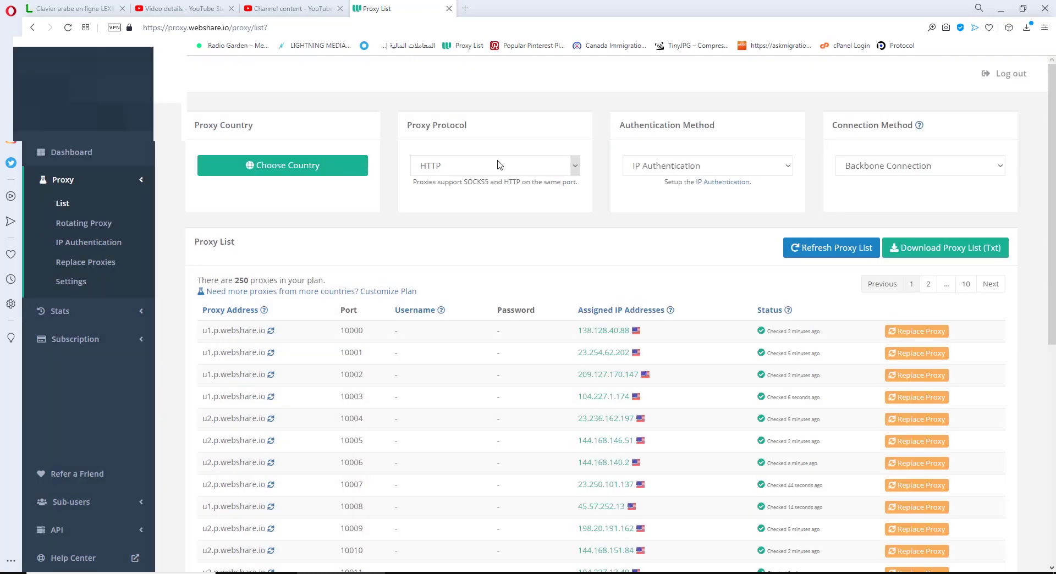
Step: Configure the proxy list for the HTTP protocol, IP Authentication and Direct Connection
{"action": "left_click", "coordinate": [487, 167]}
{"action": "left_click", "coordinate": [457, 180]}
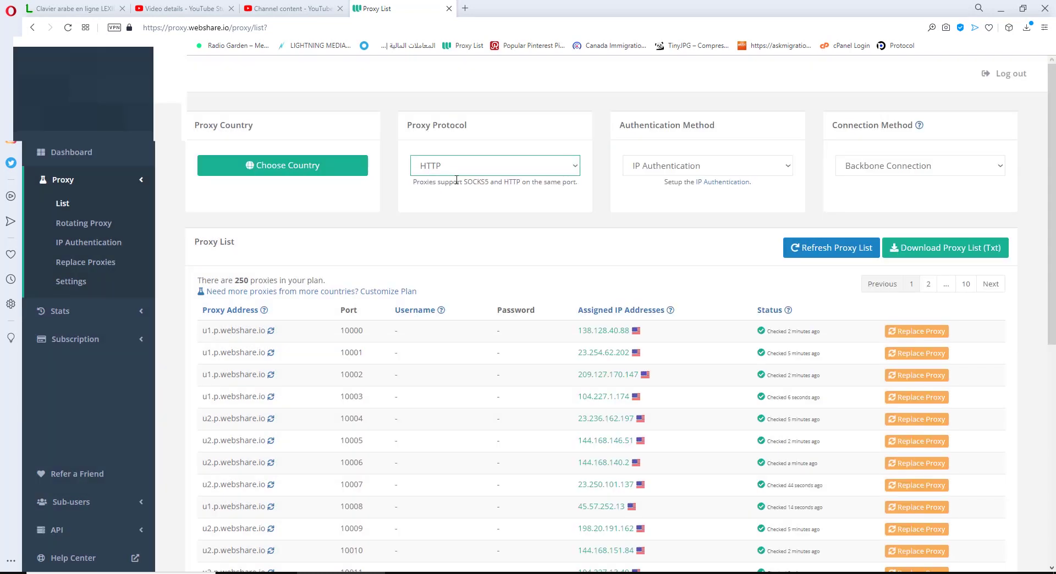
{"action": "left_click", "coordinate": [658, 169]}
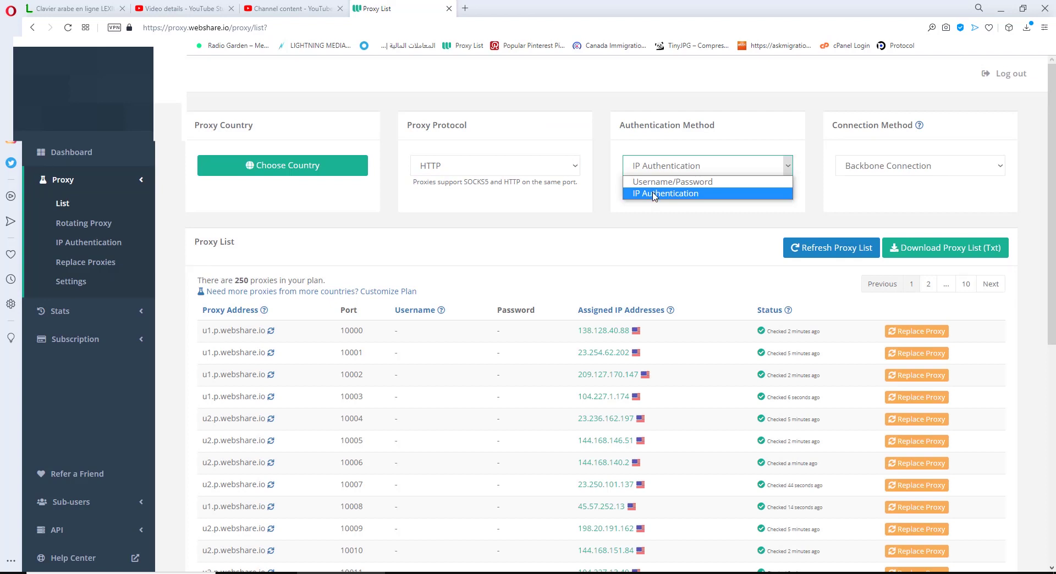
{"action": "left_click", "coordinate": [653, 193]}
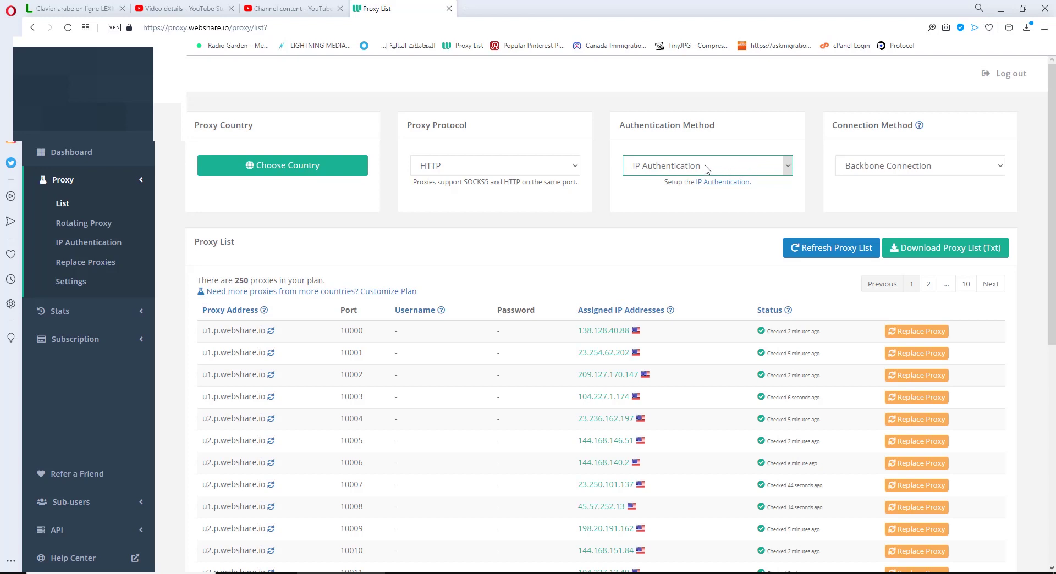
{"action": "left_click", "coordinate": [864, 166]}
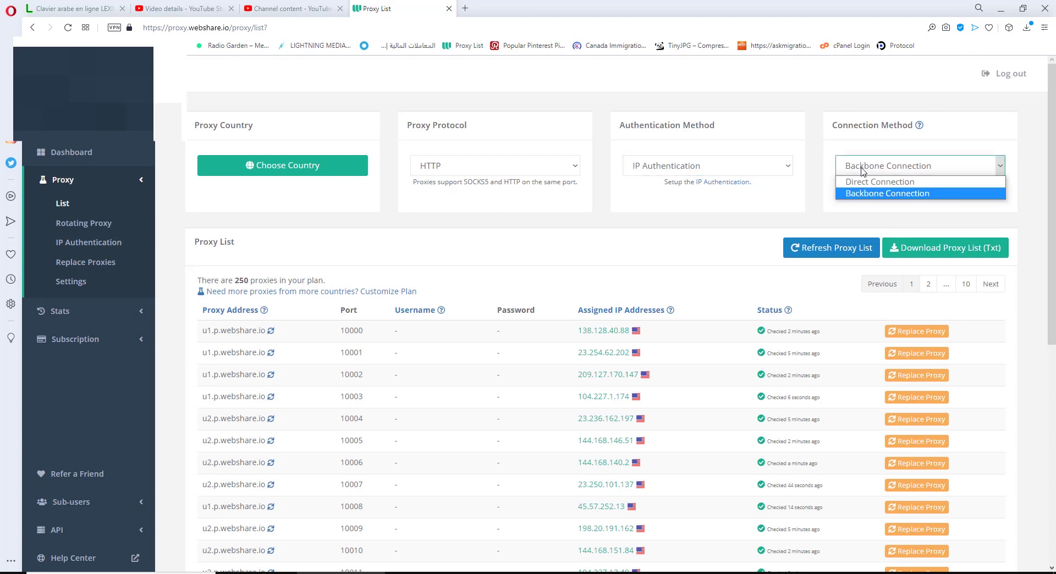
{"action": "left_click", "coordinate": [861, 182]}
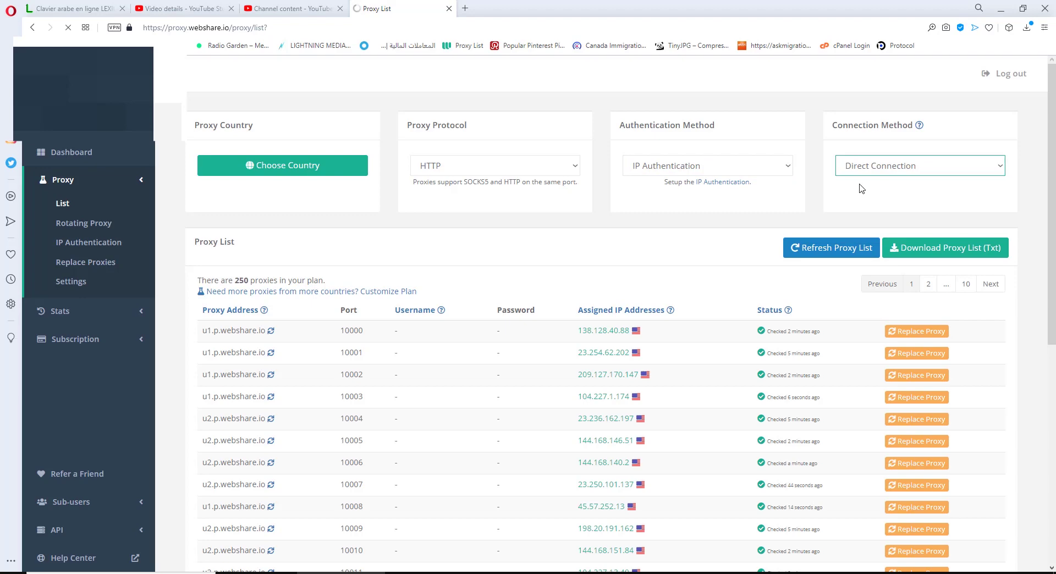
Step: Download the proxy list as a text file, open it and select all of its entries
{"action": "left_click", "coordinate": [923, 250]}
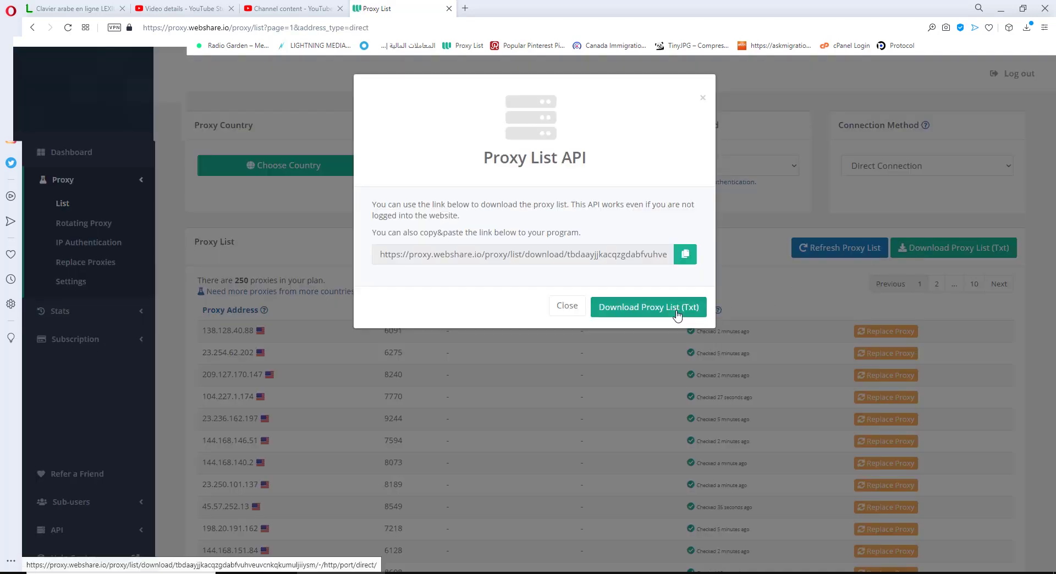
{"action": "left_click", "coordinate": [648, 307]}
{"action": "left_click", "coordinate": [920, 75]}
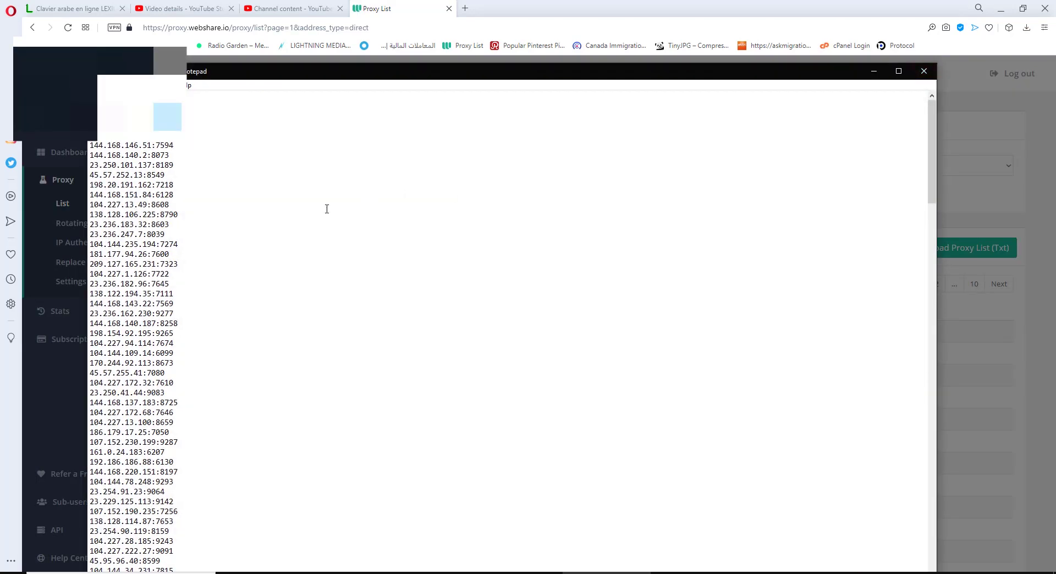
{"action": "key", "text": "ctrl+a"}
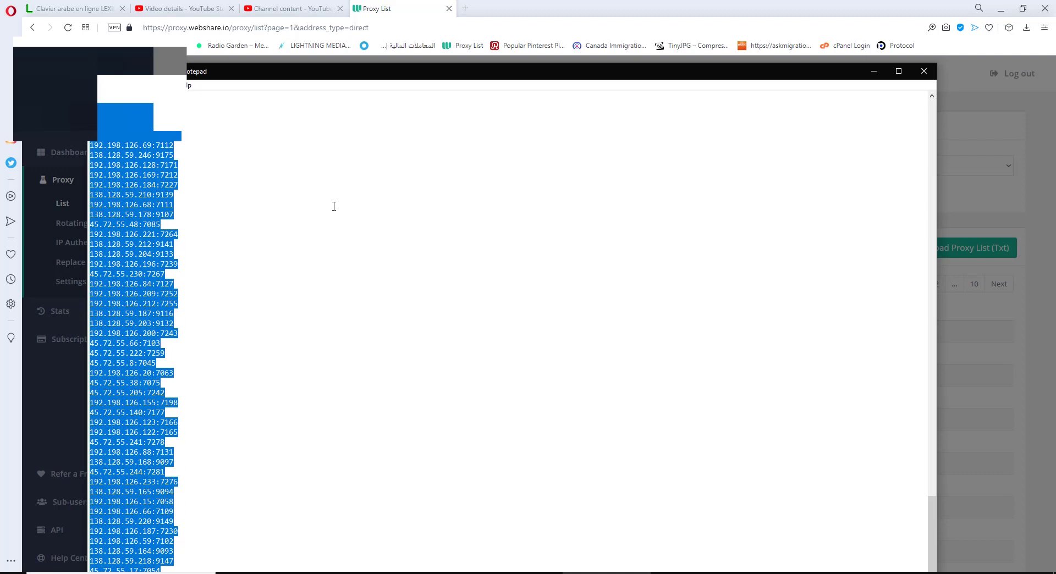
{"action": "left_click", "coordinate": [873, 71]}
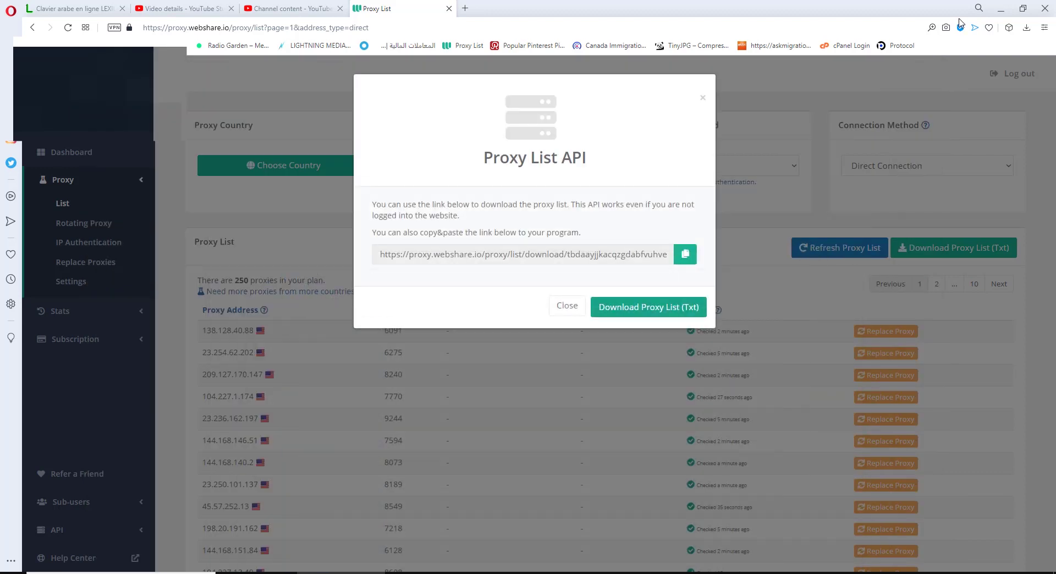
Step: Switch to Diabolic Traffic Bot and paste the copied proxy entries into its private proxies list
{"action": "left_click", "coordinate": [1000, 9]}
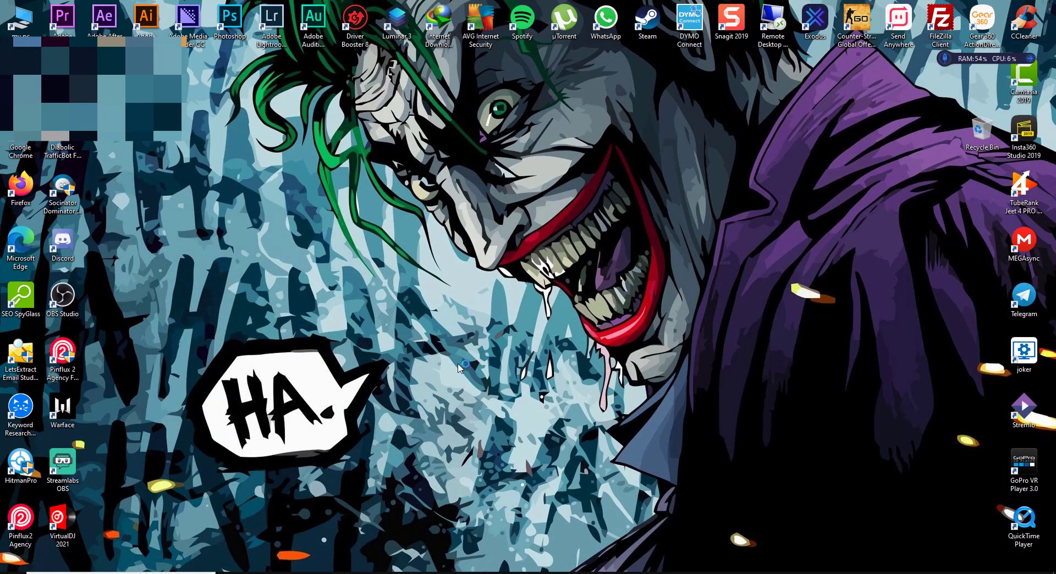
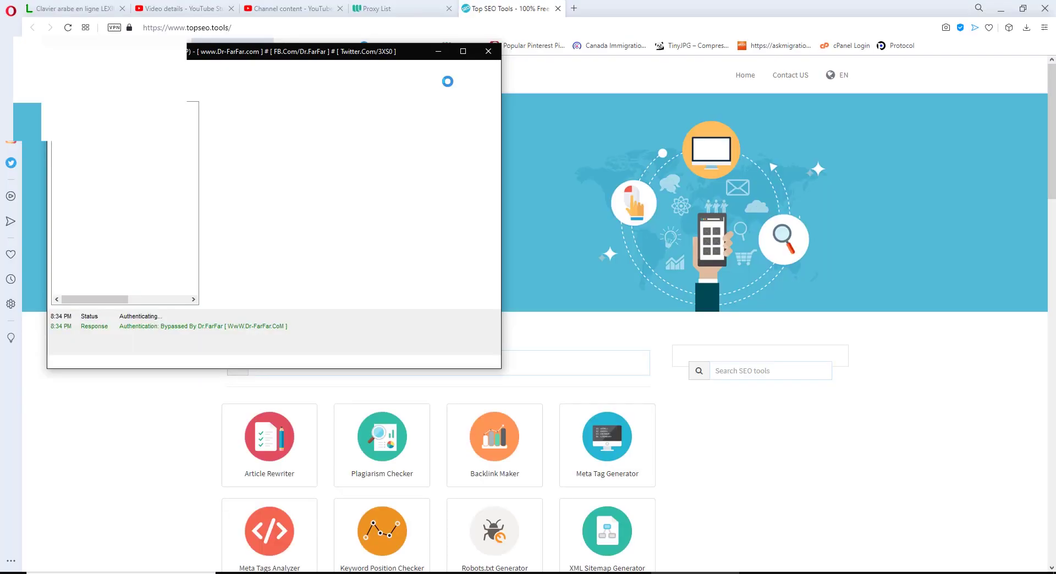
{"action": "left_click", "coordinate": [395, 123]}
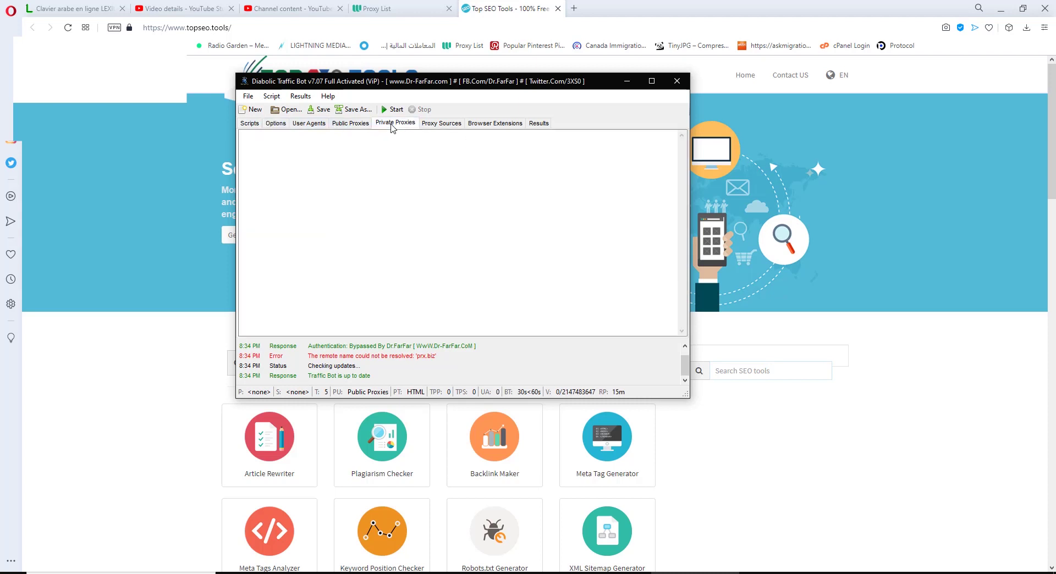
{"action": "key", "text": "ctrl+v"}
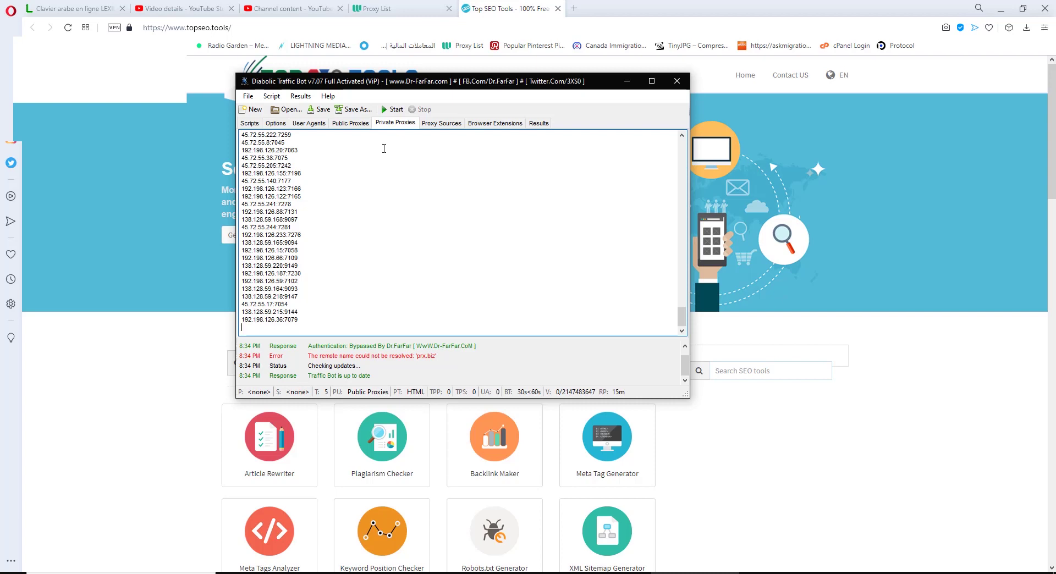
Step: Switch back to Webshare, close the proxy list API dialog, and review the IP authorizations and the account dashboard
{"action": "left_click", "coordinate": [368, 9]}
{"action": "left_click", "coordinate": [694, 100]}
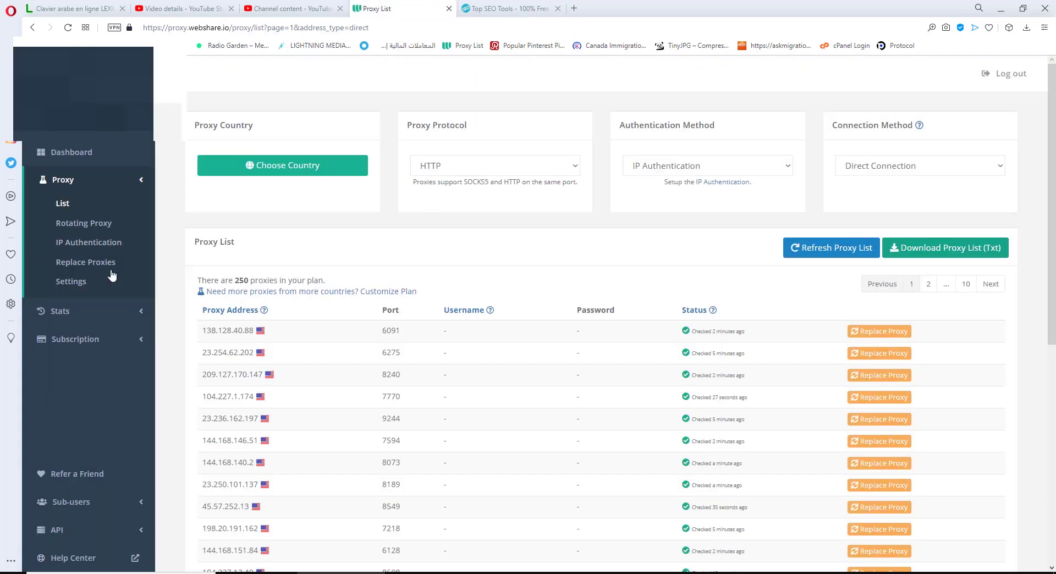
{"action": "left_click", "coordinate": [101, 242]}
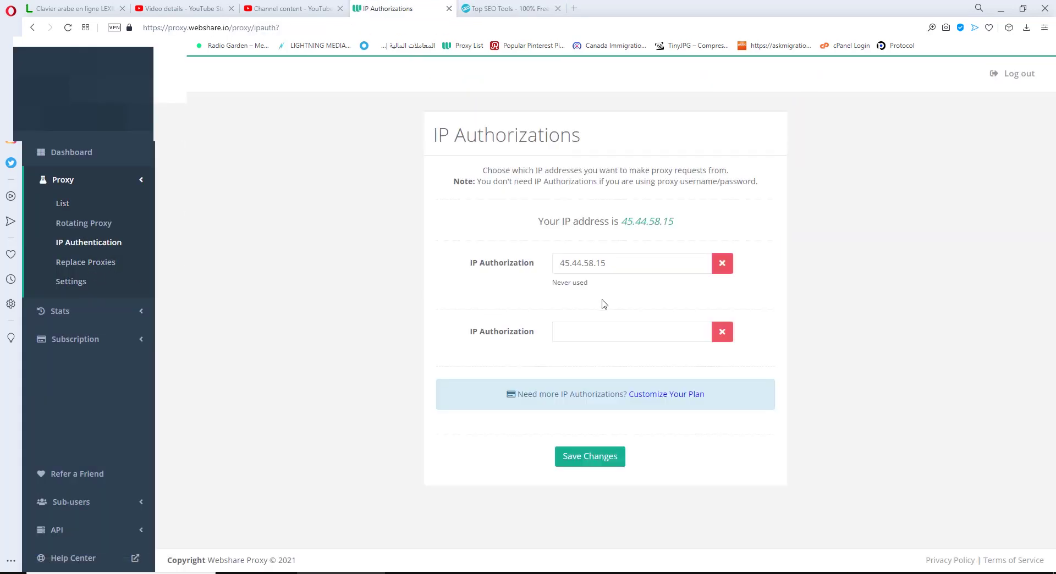
{"action": "left_click", "coordinate": [96, 159]}
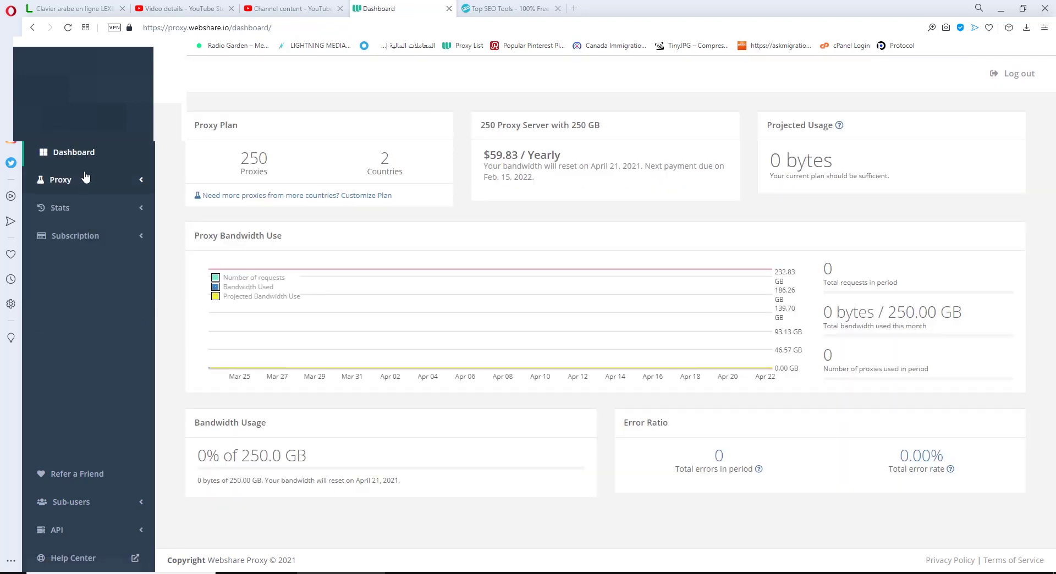
Step: Reopen the proxy list and check that it uses HTTP, IP Authentication and Direct Connection
{"action": "left_click", "coordinate": [84, 180]}
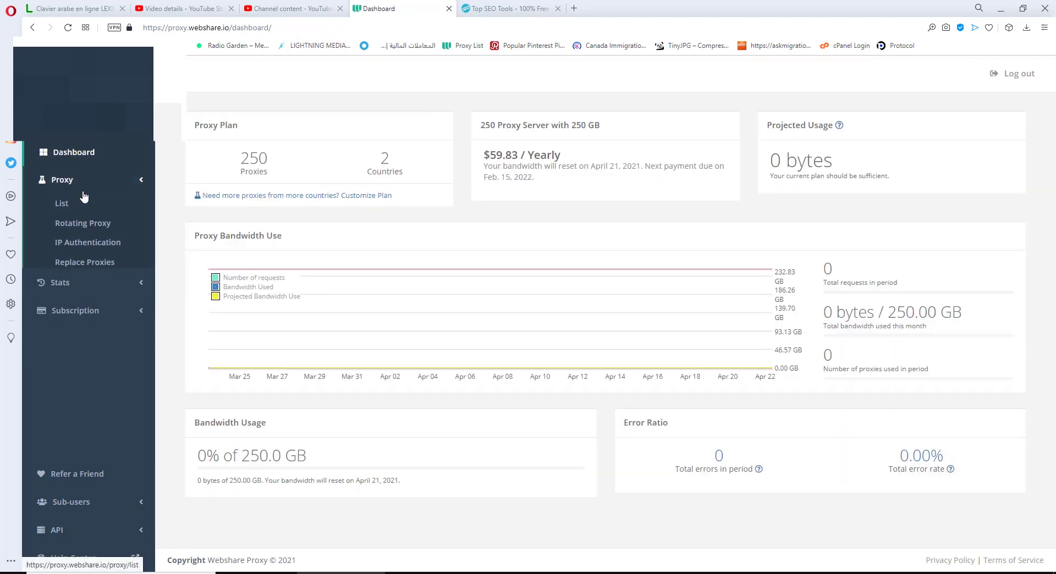
{"action": "left_click", "coordinate": [83, 205]}
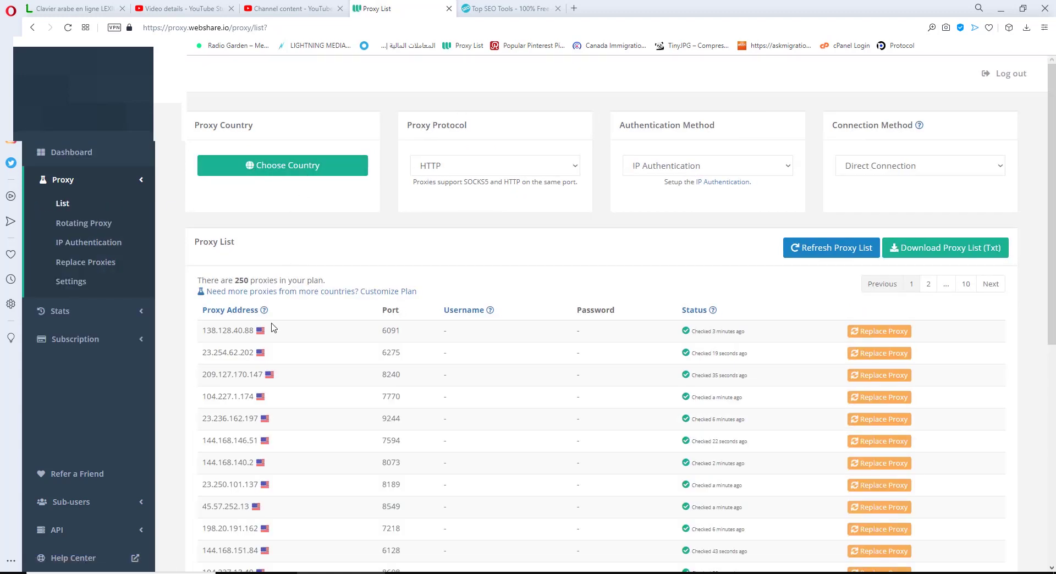
{"action": "scroll", "coordinate": [379, 271], "scroll_direction": "down", "scroll_amount": 5}
{"action": "scroll", "coordinate": [396, 104], "scroll_direction": "up", "scroll_amount": 4}
{"action": "left_click", "coordinate": [480, 114]}
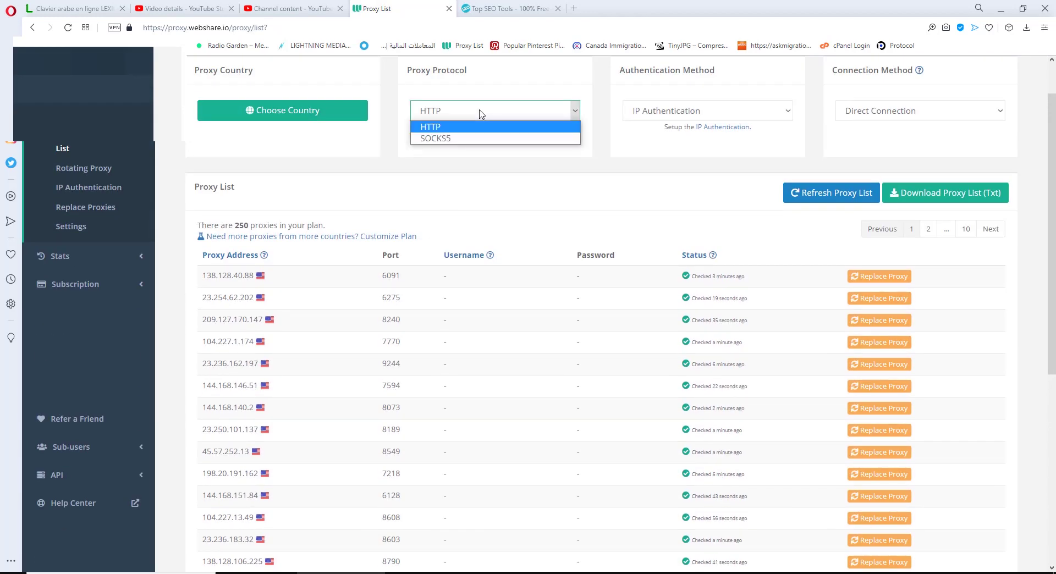
{"action": "left_click", "coordinate": [454, 130]}
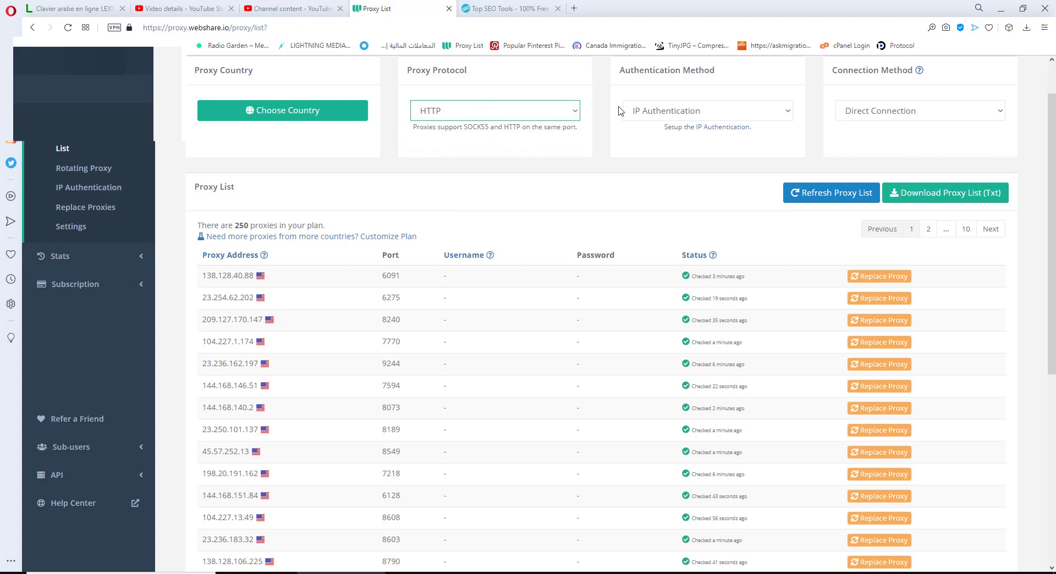
{"action": "scroll", "coordinate": [635, 103], "scroll_direction": "up", "scroll_amount": 1}
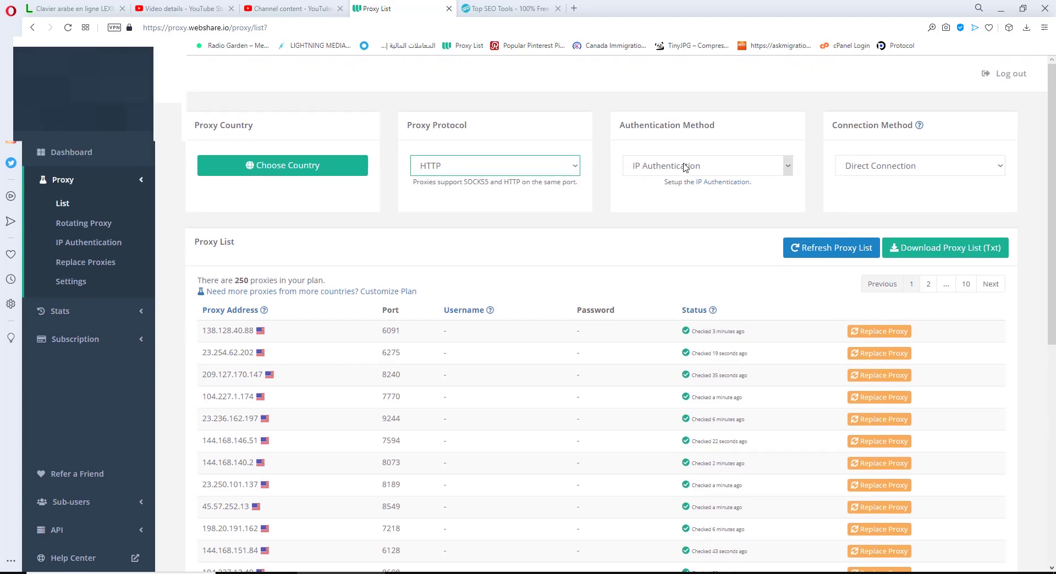
{"action": "left_click_drag", "start_coordinate": [915, 125], "coordinate": [843, 125]}
{"action": "left_click", "coordinate": [863, 168]}
{"action": "left_click", "coordinate": [866, 167]}
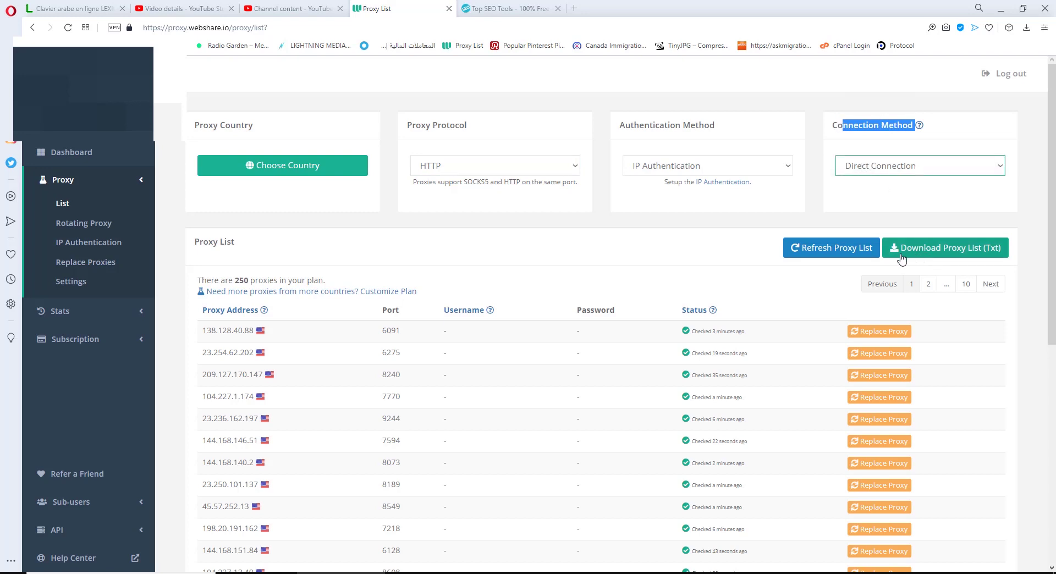
Step: Look over the listed proxies and return to the account dashboard
{"action": "scroll", "coordinate": [904, 257], "scroll_direction": "down", "scroll_amount": 3}
{"action": "scroll", "coordinate": [902, 259], "scroll_direction": "up", "scroll_amount": 1}
{"action": "scroll", "coordinate": [900, 259], "scroll_direction": "up", "scroll_amount": 3}
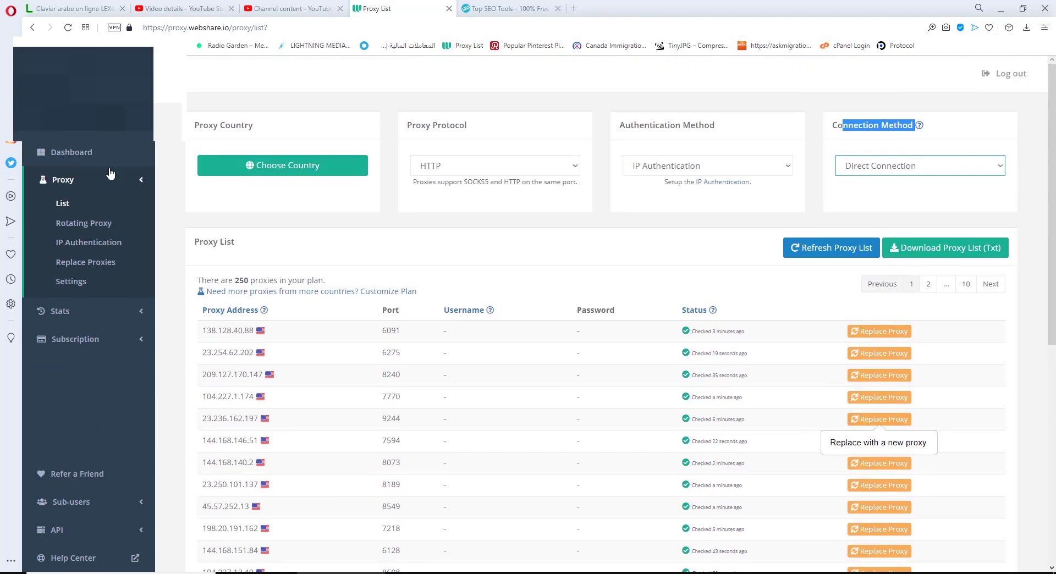
{"action": "left_click", "coordinate": [97, 161]}
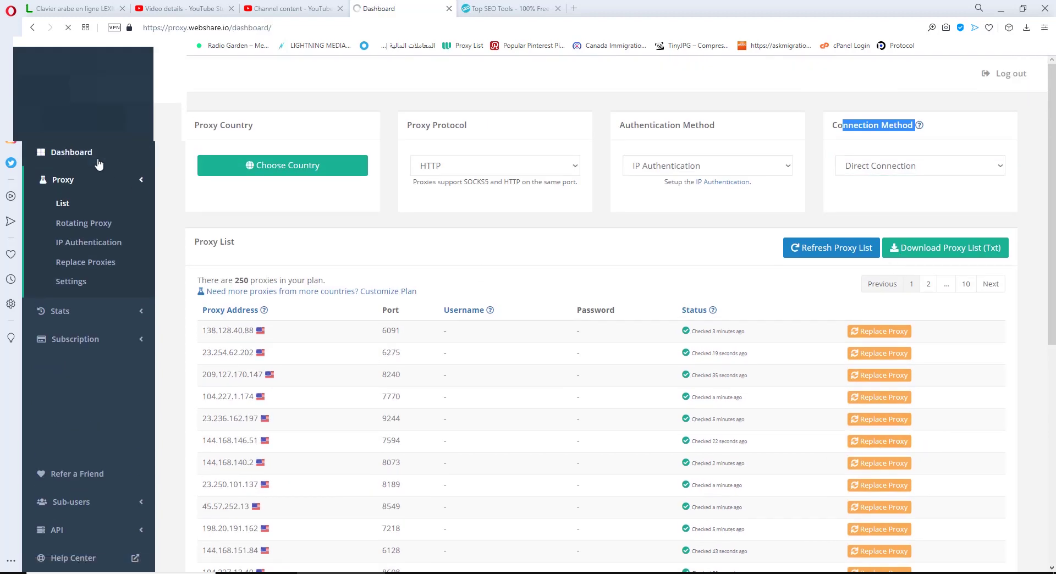